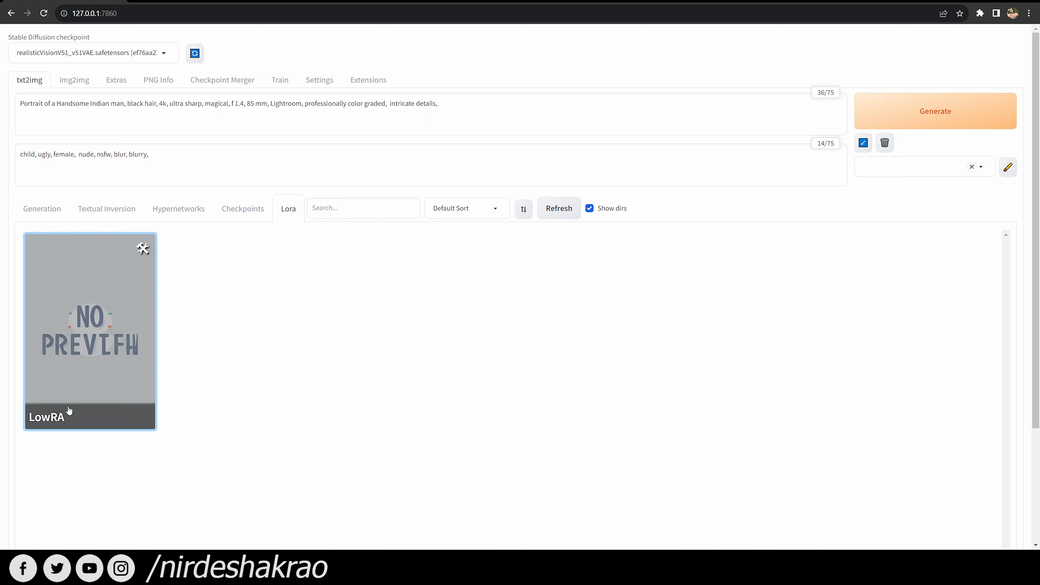
Check the models Lora folder for the OrokinTech-20 file and refresh the LoRA list in Stable Diffusion.
mouse_move(45, 567)
click(159, 519)
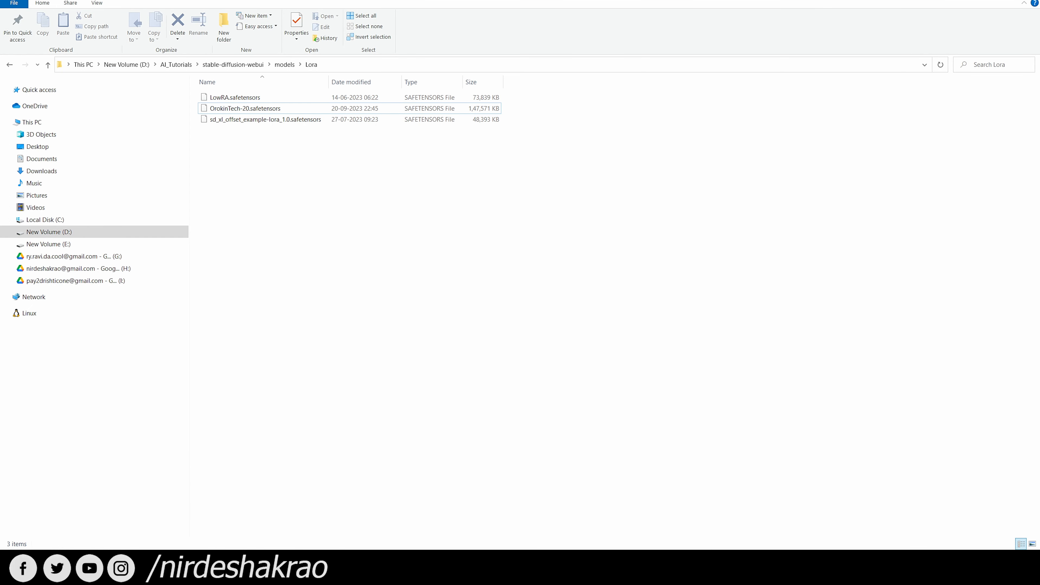
click(983, 1)
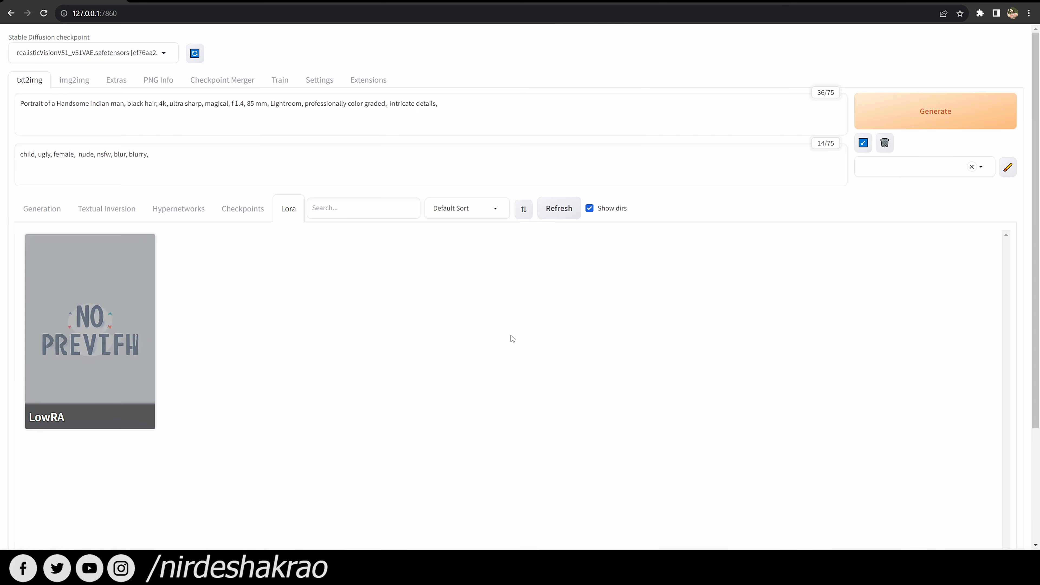
click(559, 210)
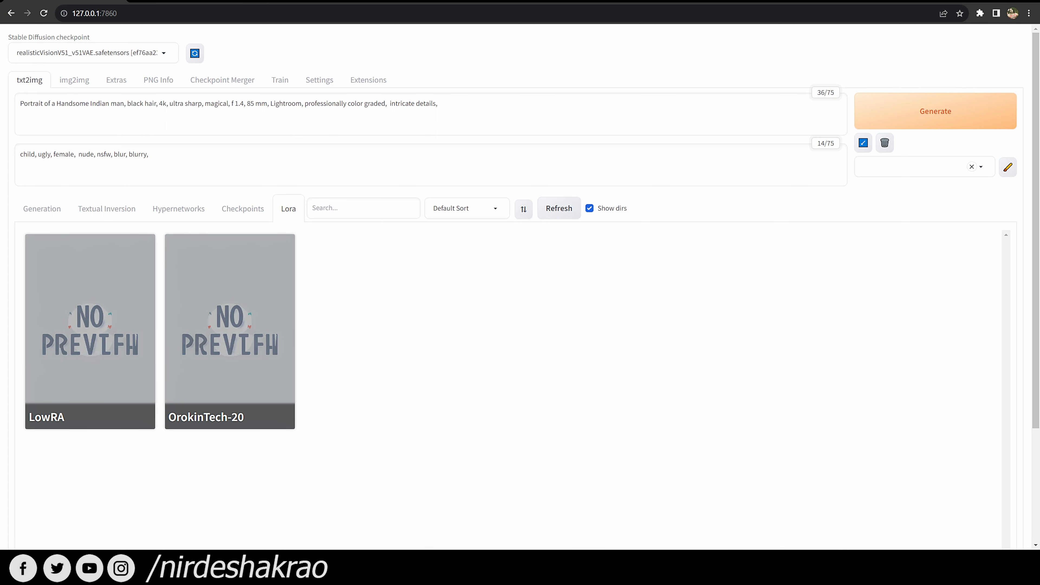
Add the OrokinTech-20 LoRA to the end of the prompt as <lora:OrokinTech:1> and highlight its tag and weight.
click(229, 332)
drag(520, 115, 440, 120)
drag(548, 115, 505, 109)
click(576, 109)
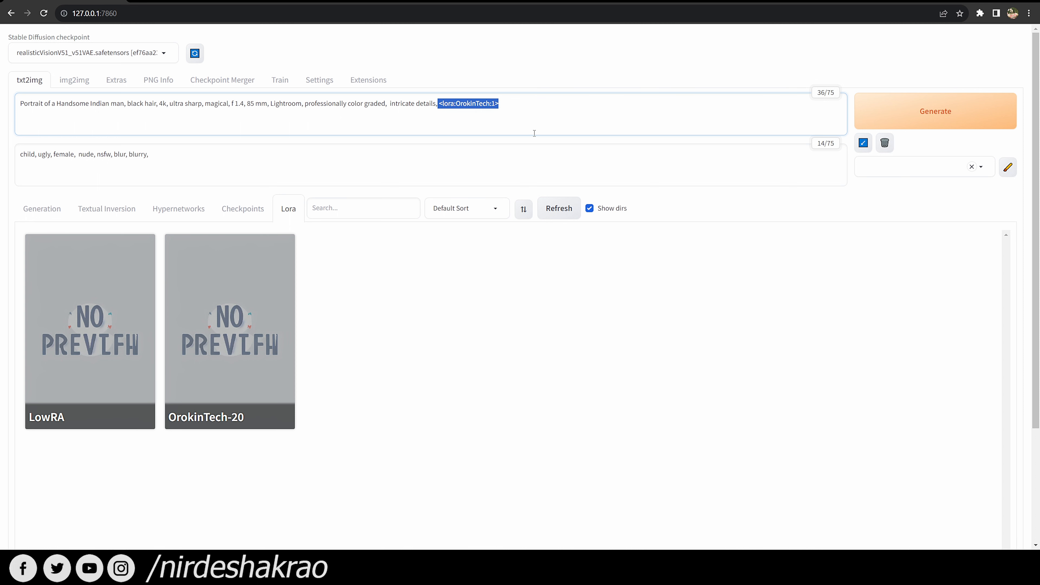
click(500, 124)
click(491, 104)
double_click(493, 104)
click(534, 115)
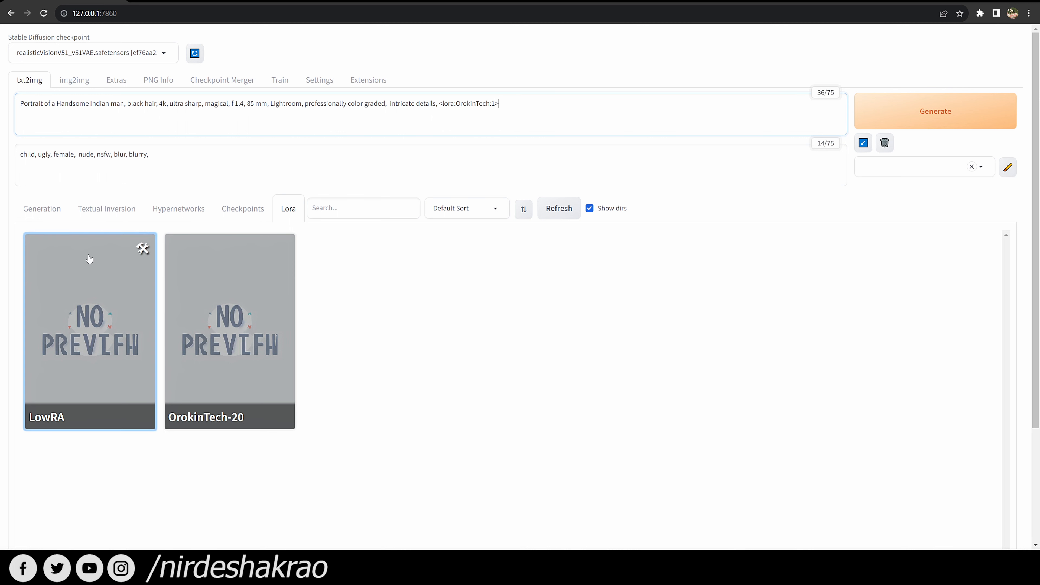
Return to the generation settings, generate an image with the OrokinTech LoRA and view it at full size.
click(42, 210)
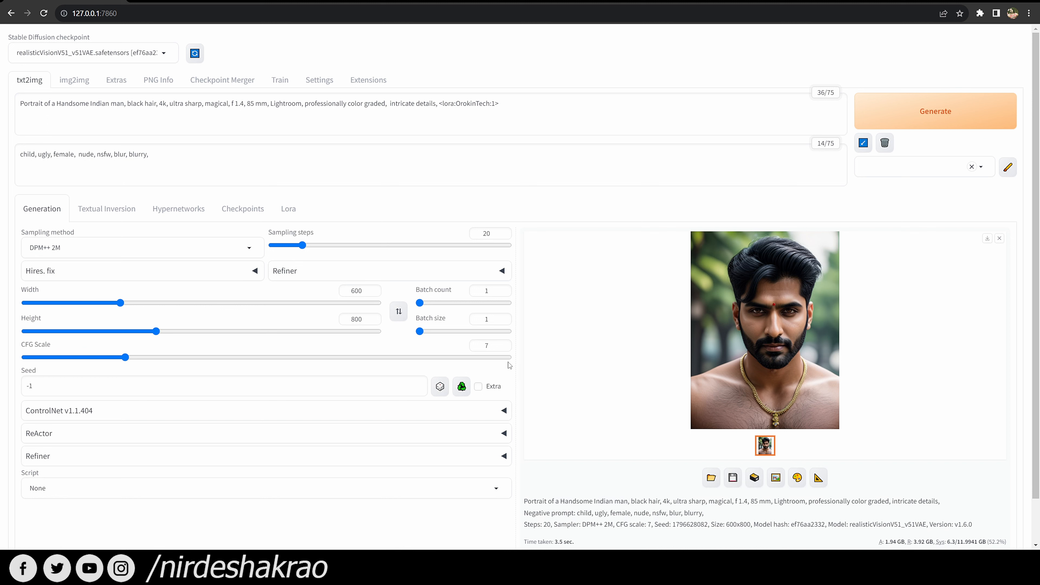
click(571, 115)
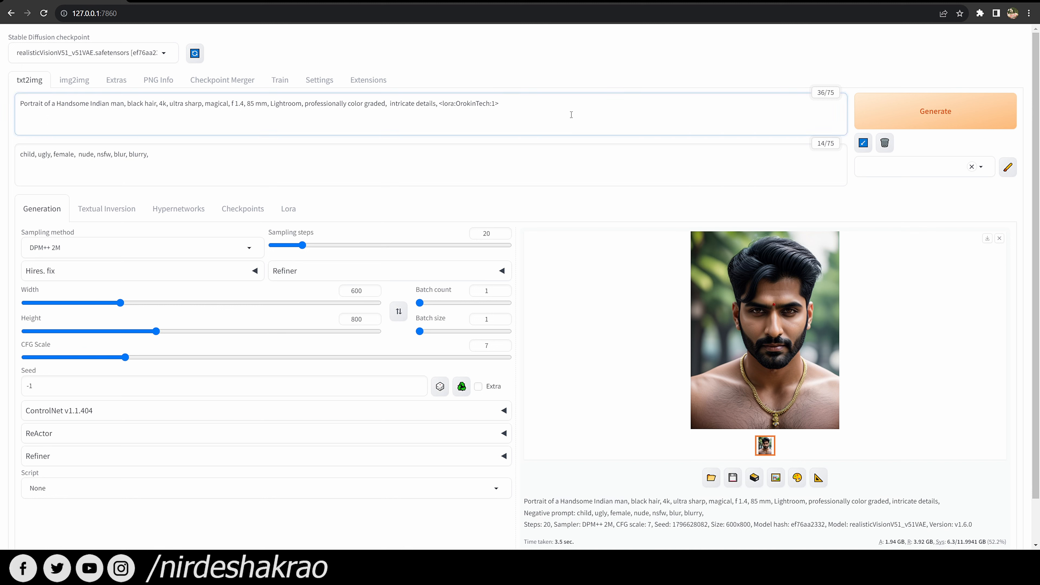
click(959, 111)
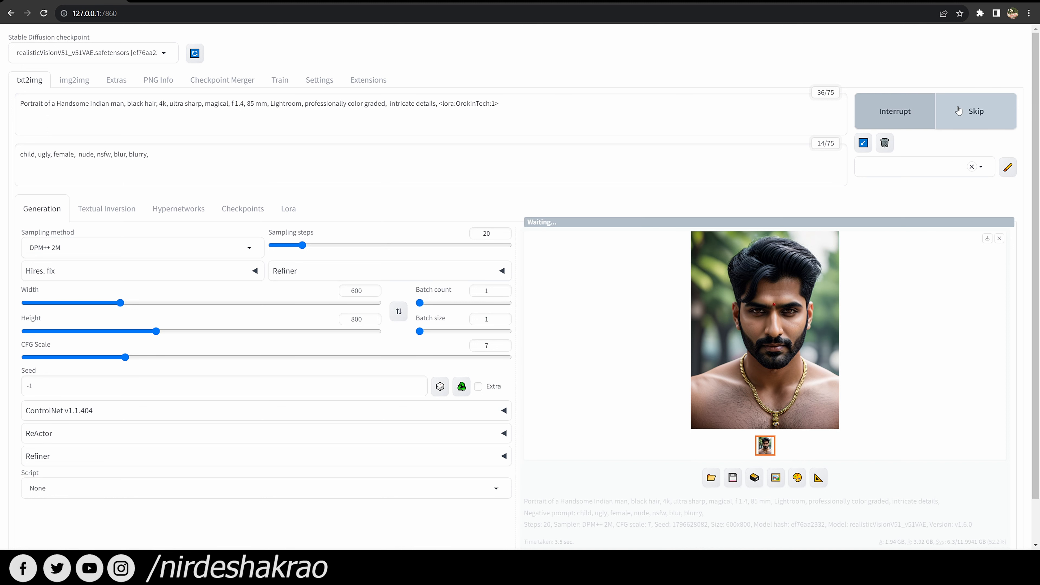
click(778, 340)
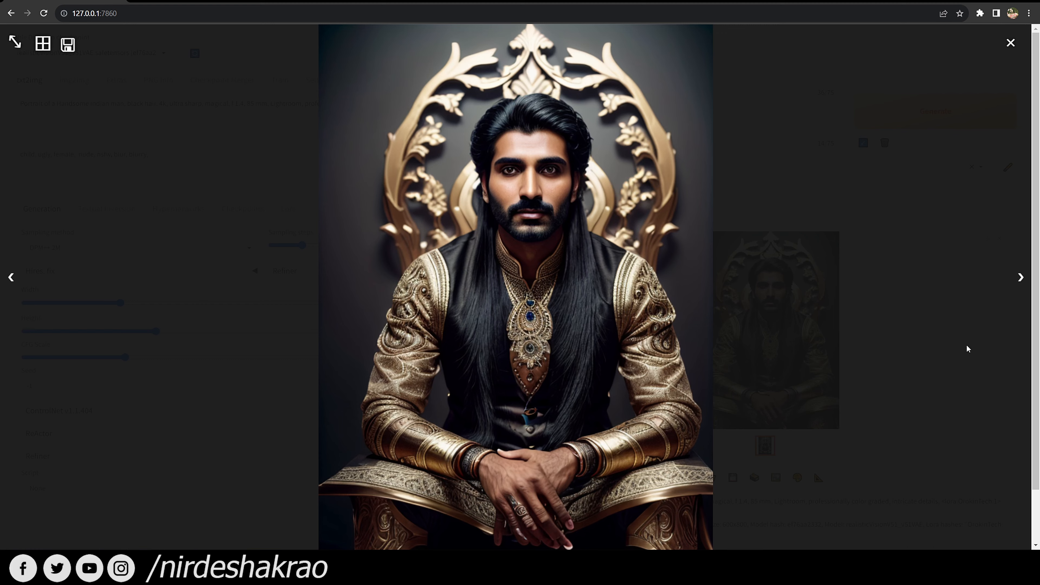
click(944, 343)
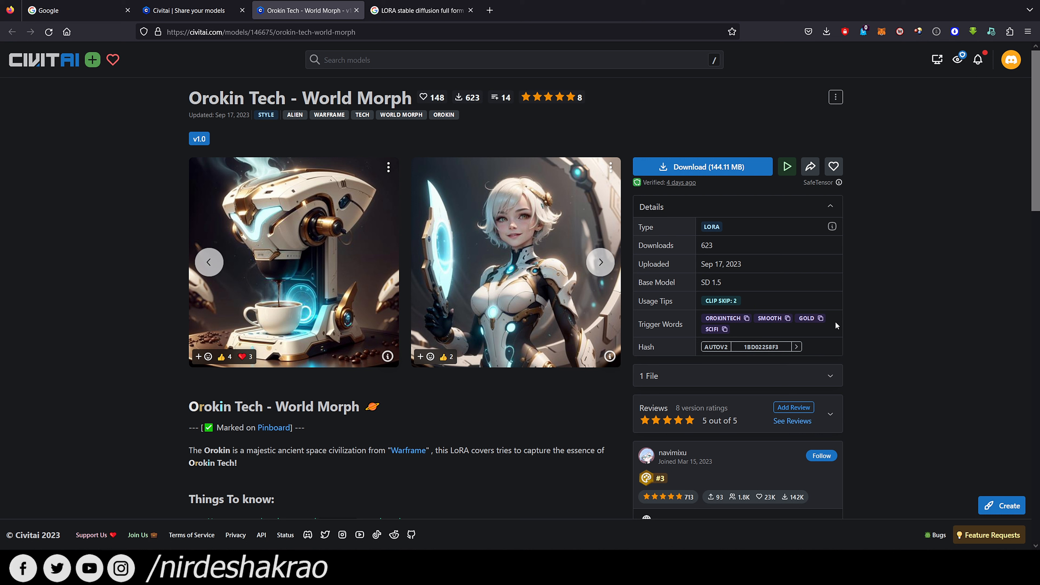
Copy the orokintech trigger word from the Civitai page, append ", orokintech, smooth, gold, scifi" to the prompt and generate an image.
click(746, 318)
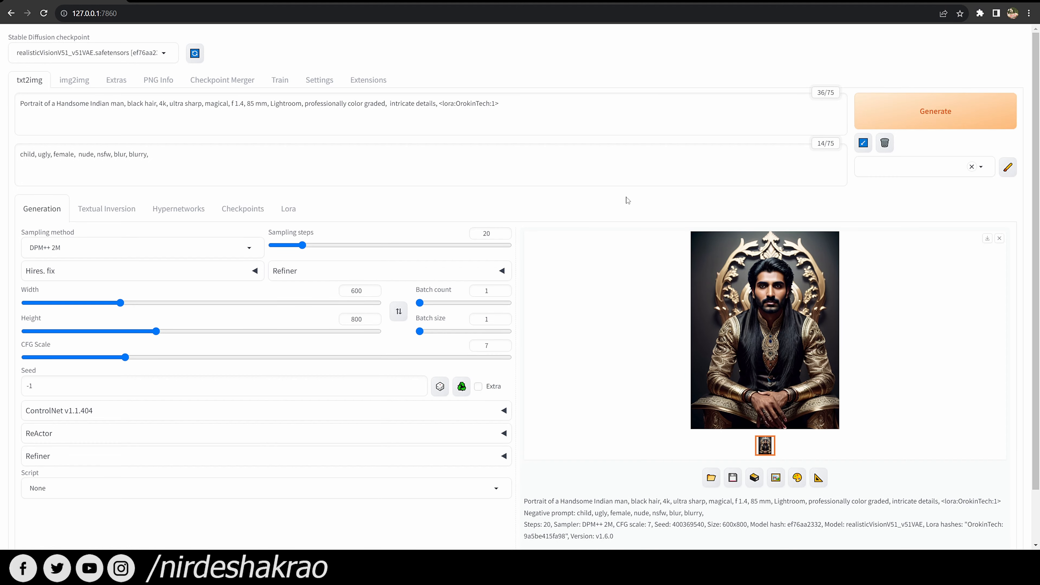
click(551, 123)
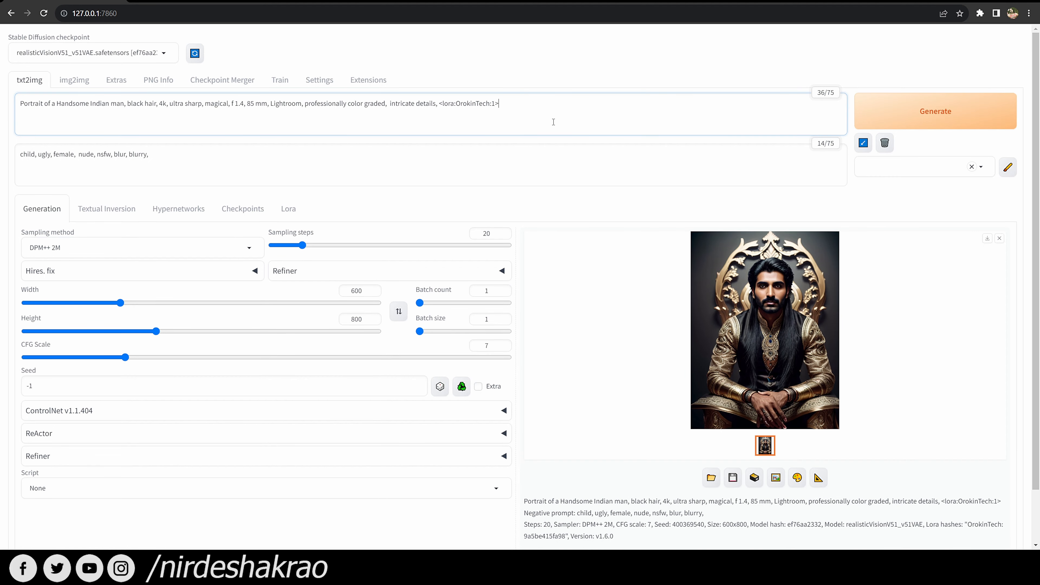
key(ctrl+v)
text(, smooth, gold, scifi)
click(926, 125)
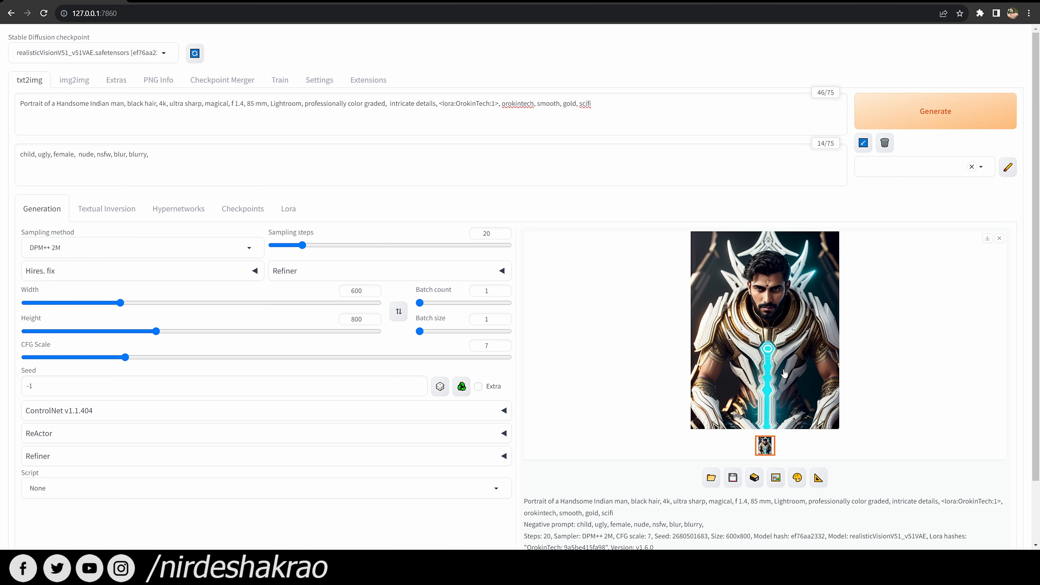
Compare the generated image at full size with the Orokin Tech sample images on Civitai.
click(805, 375)
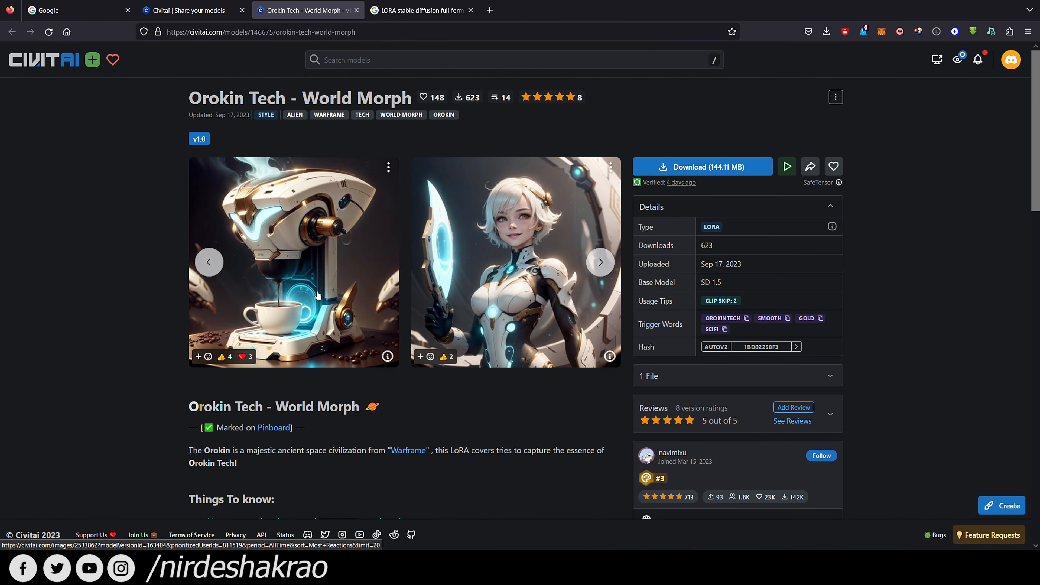
click(612, 266)
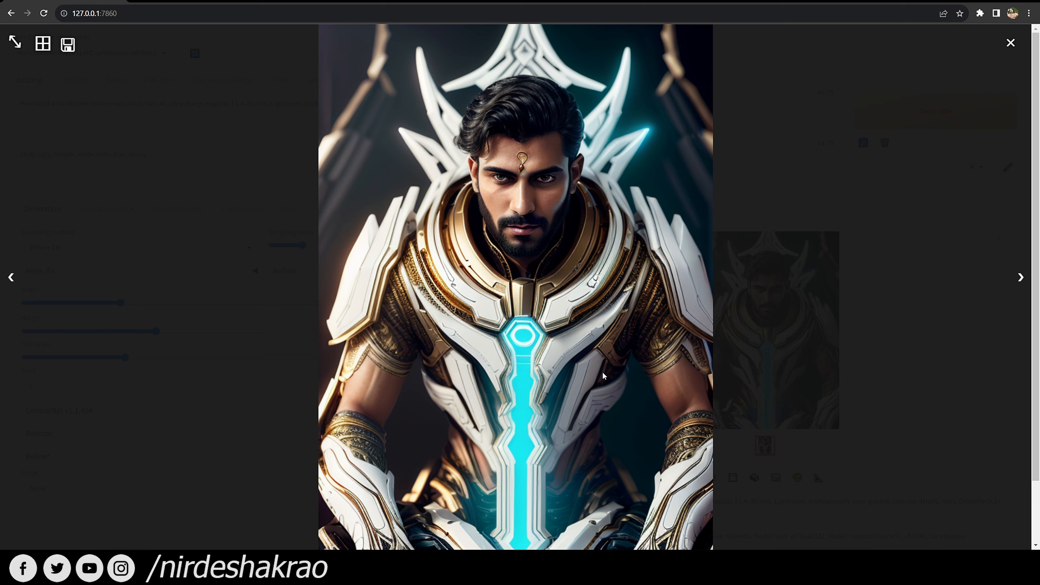
click(768, 373)
Generate another image from the prompt with the trigger words and view it at full size.
click(926, 121)
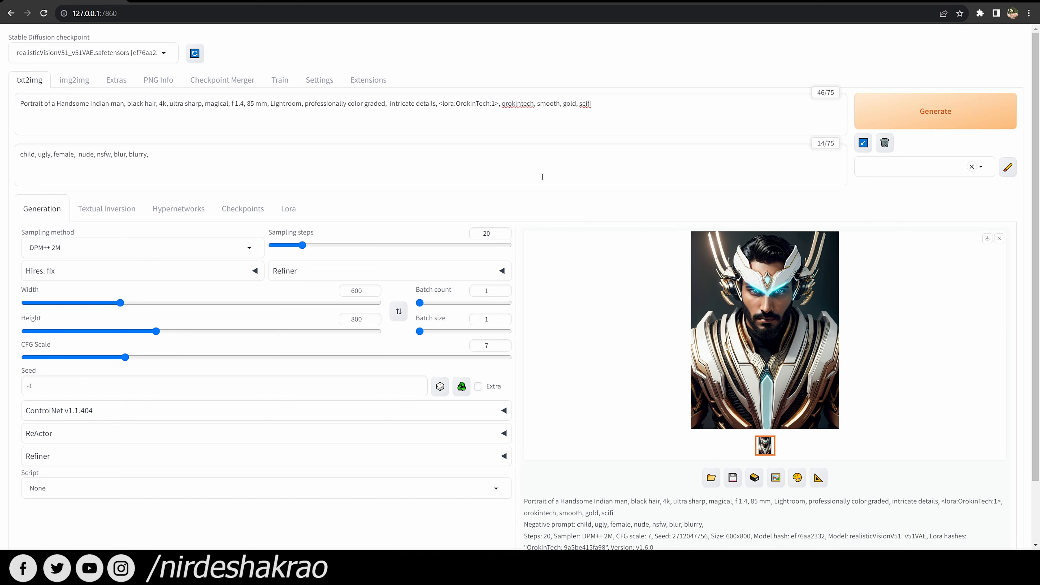
click(743, 332)
click(901, 325)
Switch the checkpoint to protogenX53Photorealism_protogenX53 and generate two images with the same prompt.
click(158, 55)
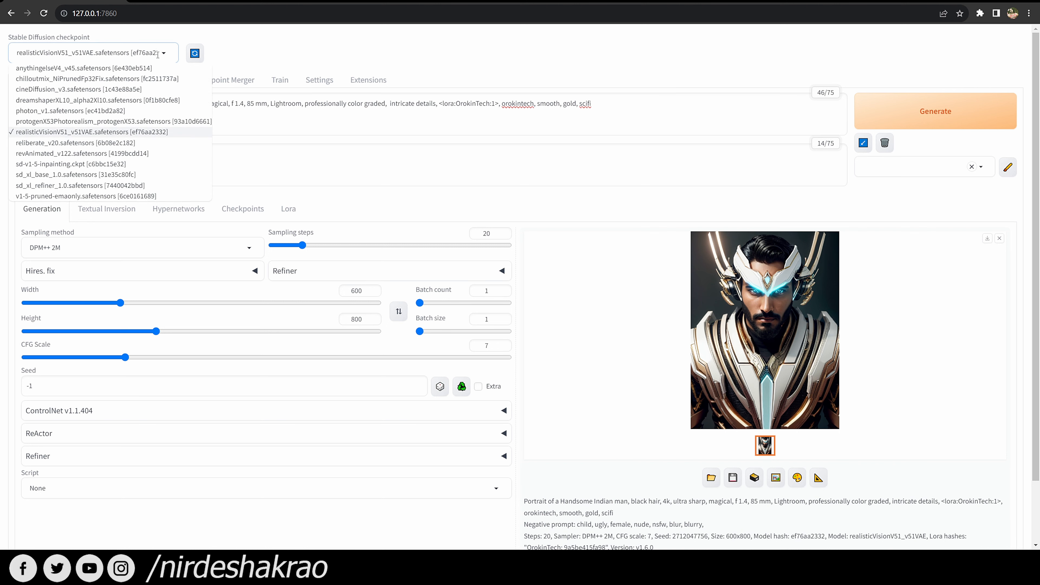
click(56, 123)
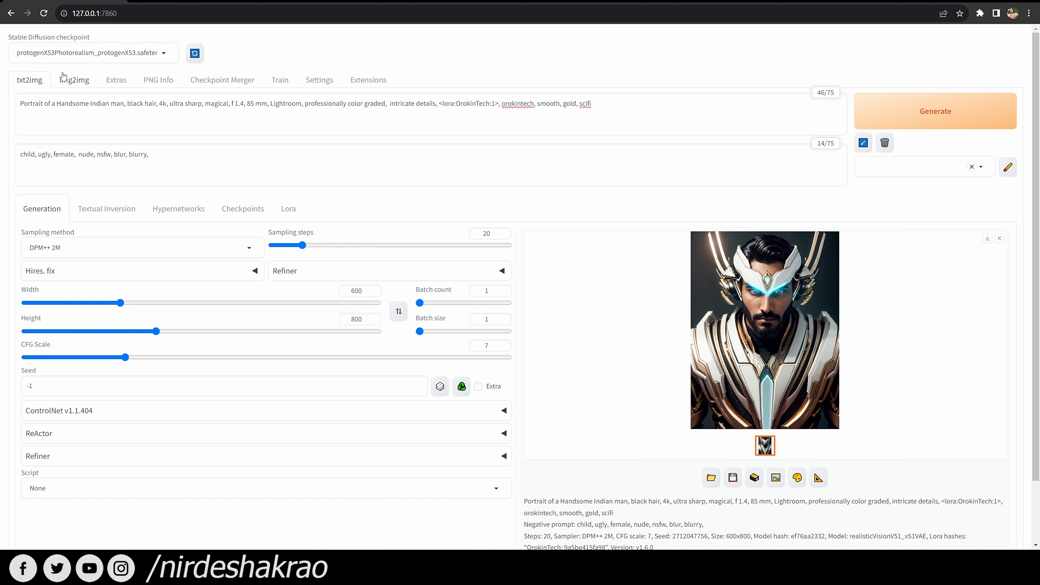
click(922, 123)
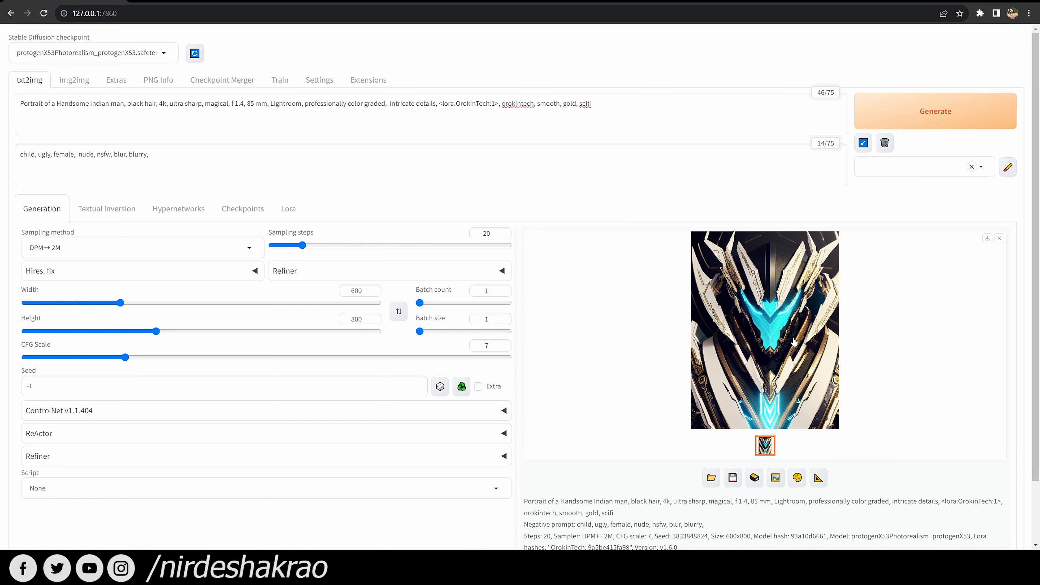
click(891, 107)
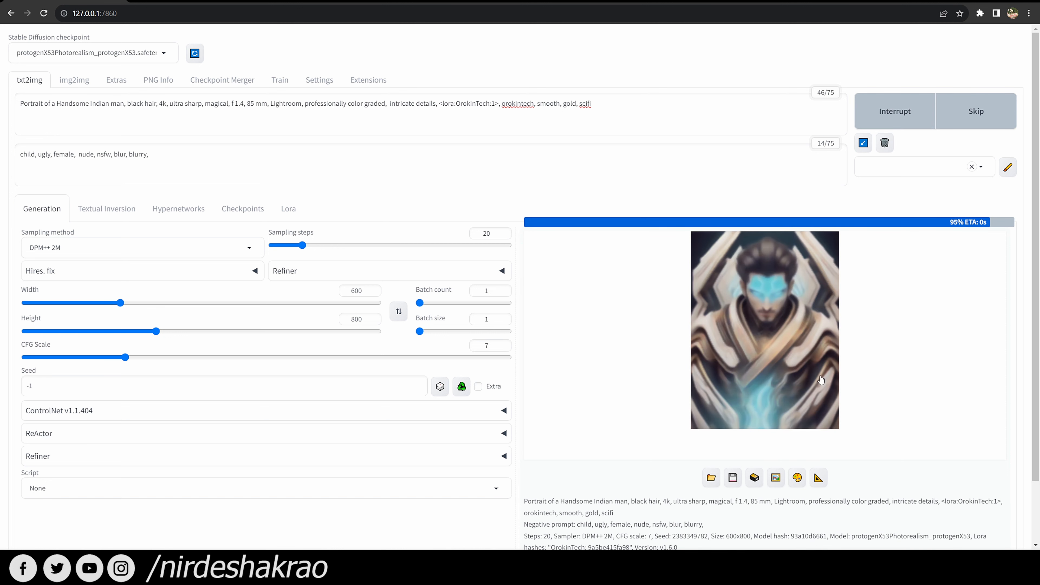
Set the OrokinTech LoRA weight in the prompt to 0, generate an image and view it at full size.
click(616, 116)
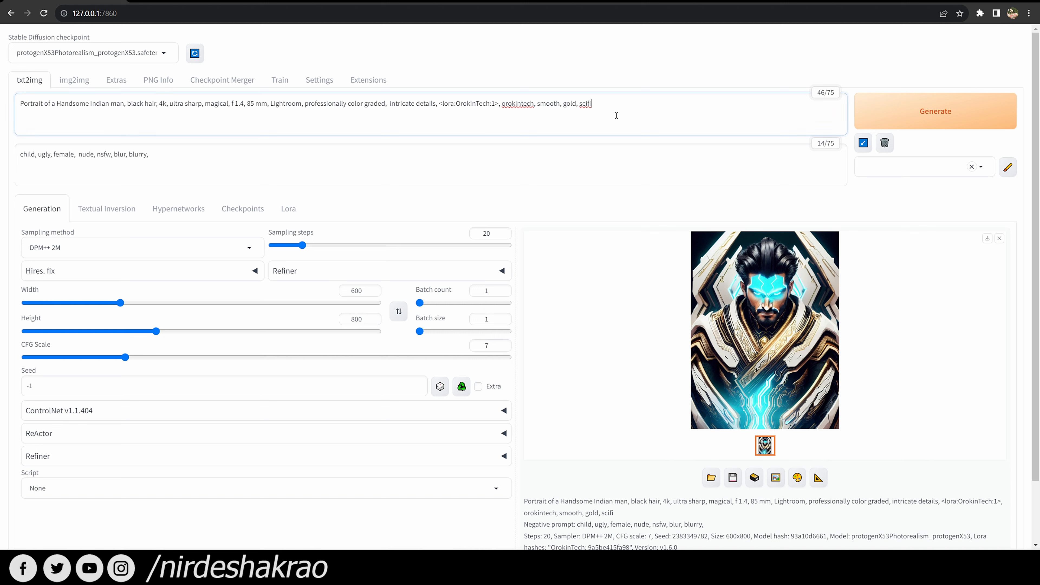
double_click(493, 103)
click(498, 109)
double_click(493, 104)
text(0)
click(968, 112)
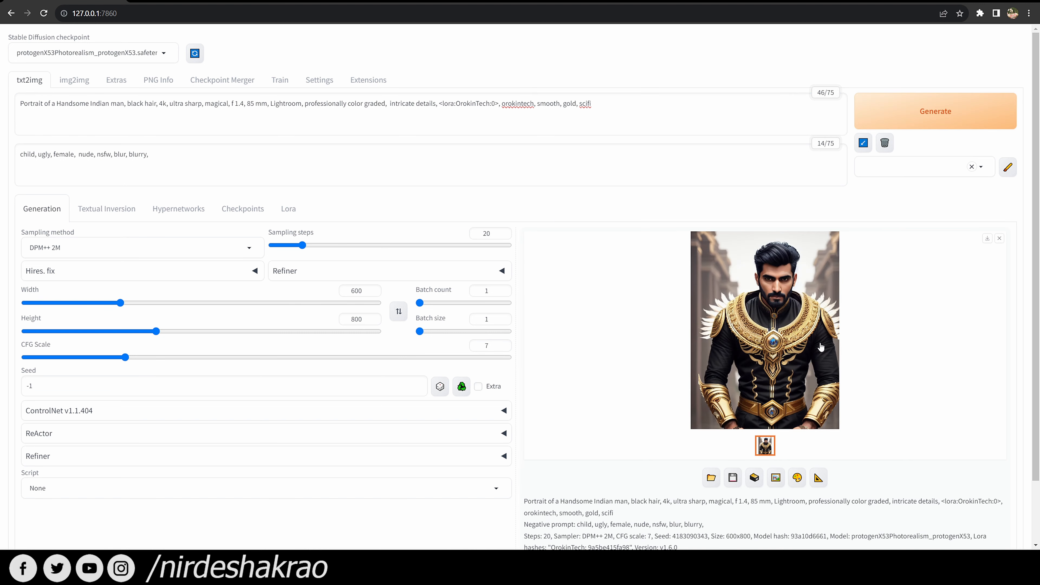
click(788, 313)
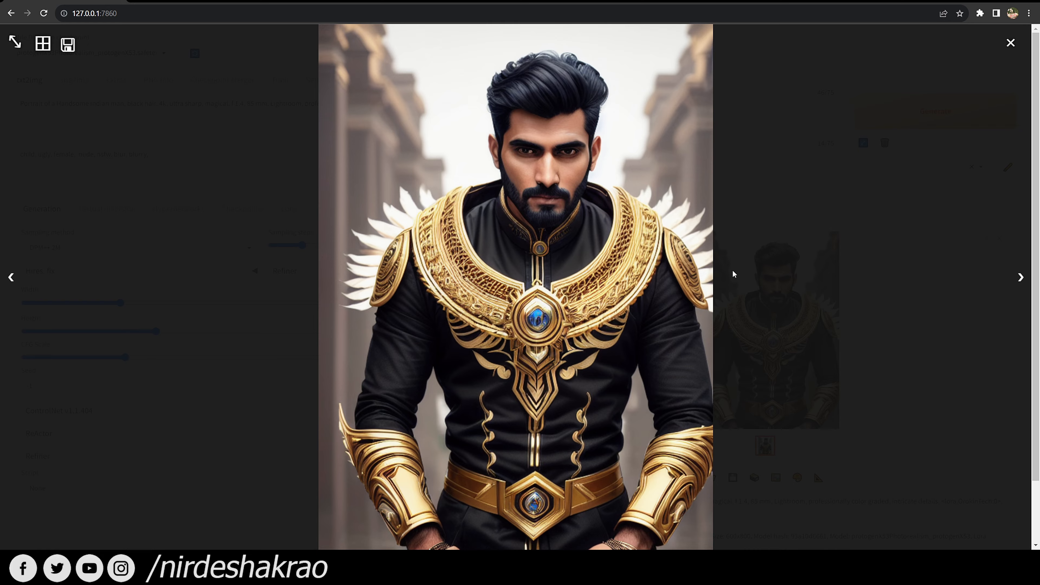
click(877, 272)
Set the OrokinTech LoRA weight back to 1, generate an image and view it at full size.
click(496, 104)
key(BackSpace)
text(1)
click(949, 120)
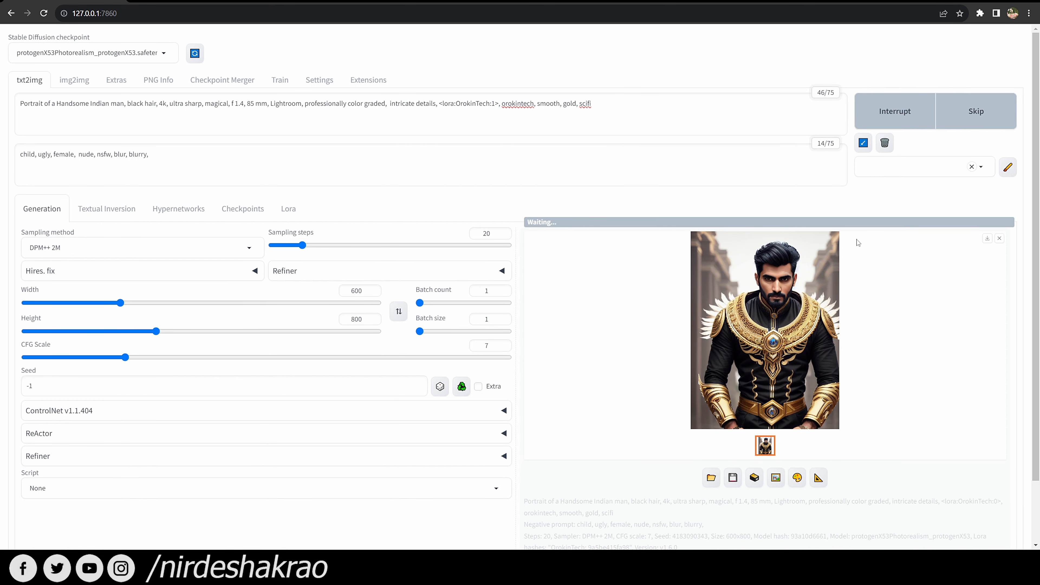
click(812, 284)
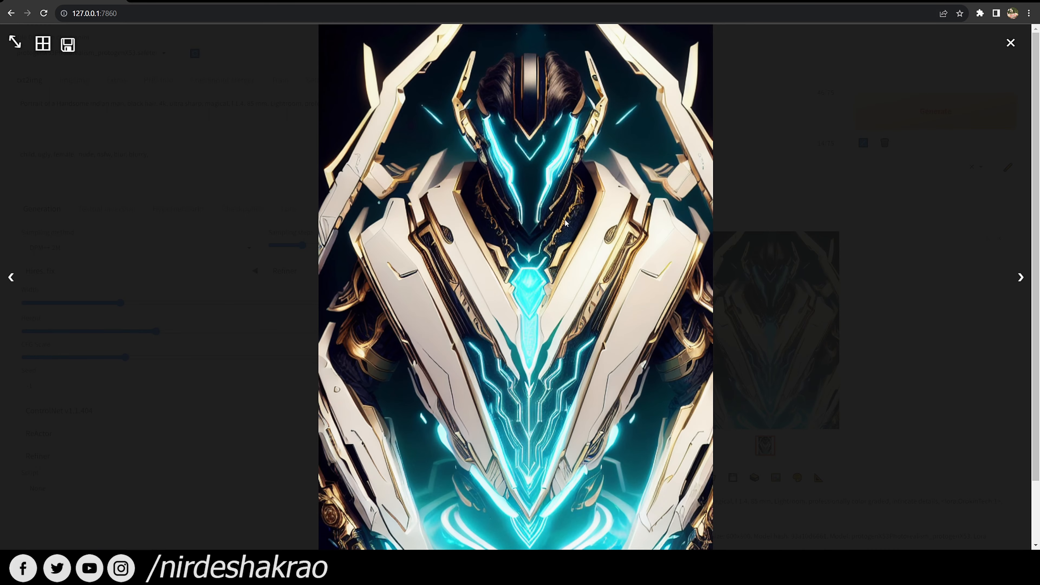
click(803, 326)
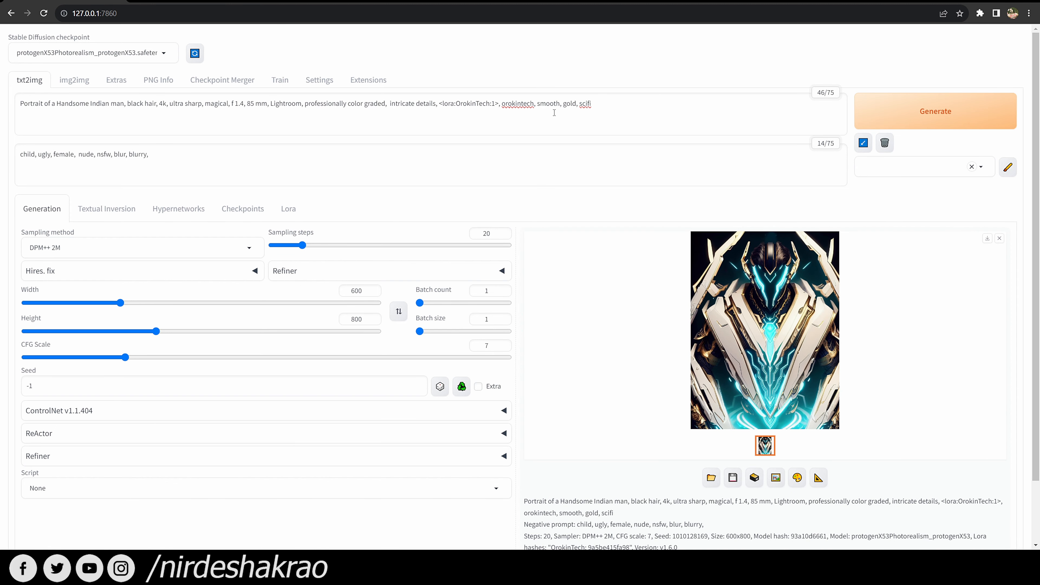
Set the OrokinTech LoRA weight to .5 and generate two images, viewing the first at full size.
click(494, 104)
key(BackSpace)
text(.)
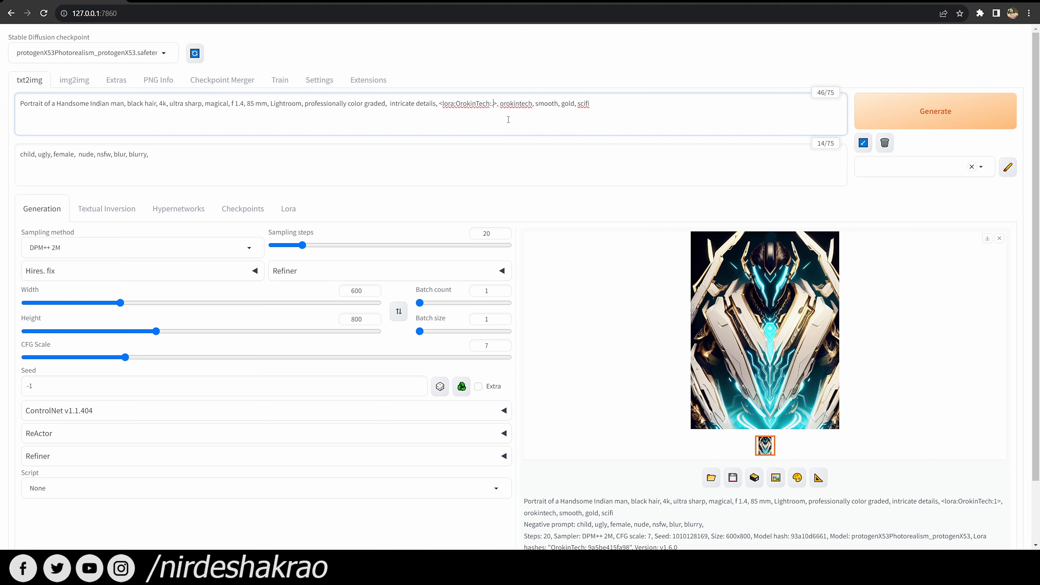
text(5)
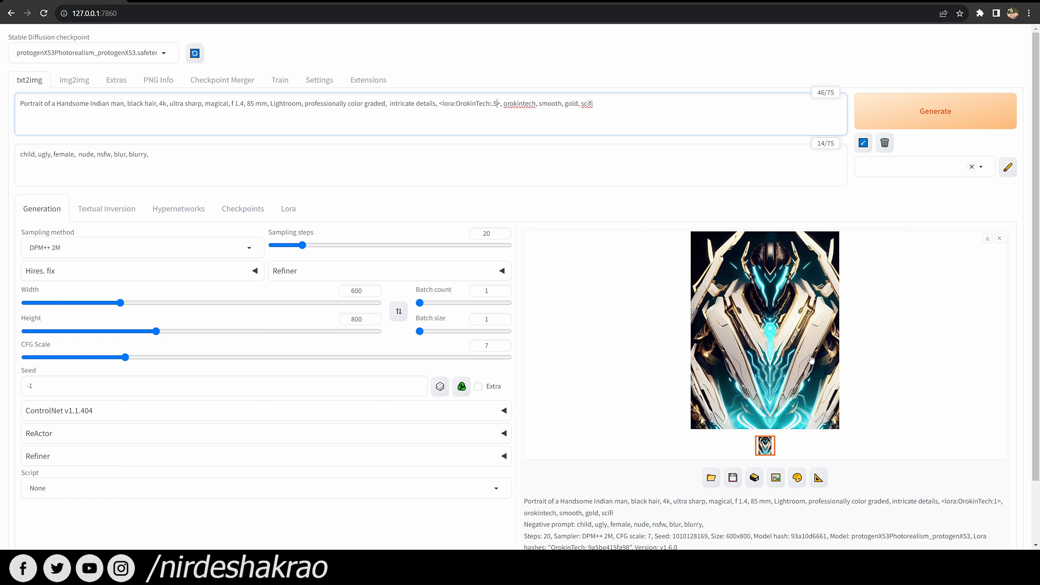
key(ctrl+Return)
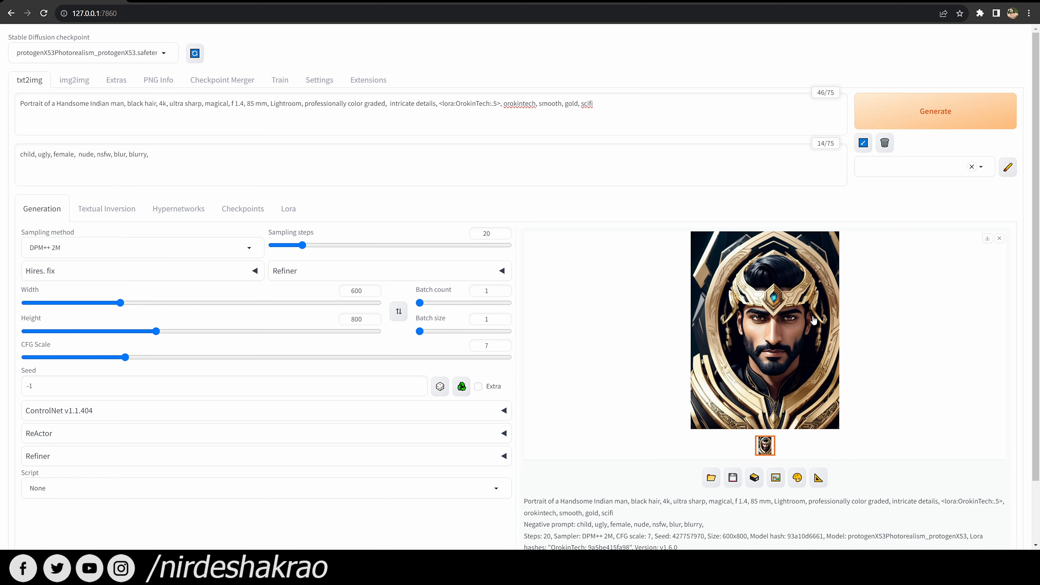
click(814, 380)
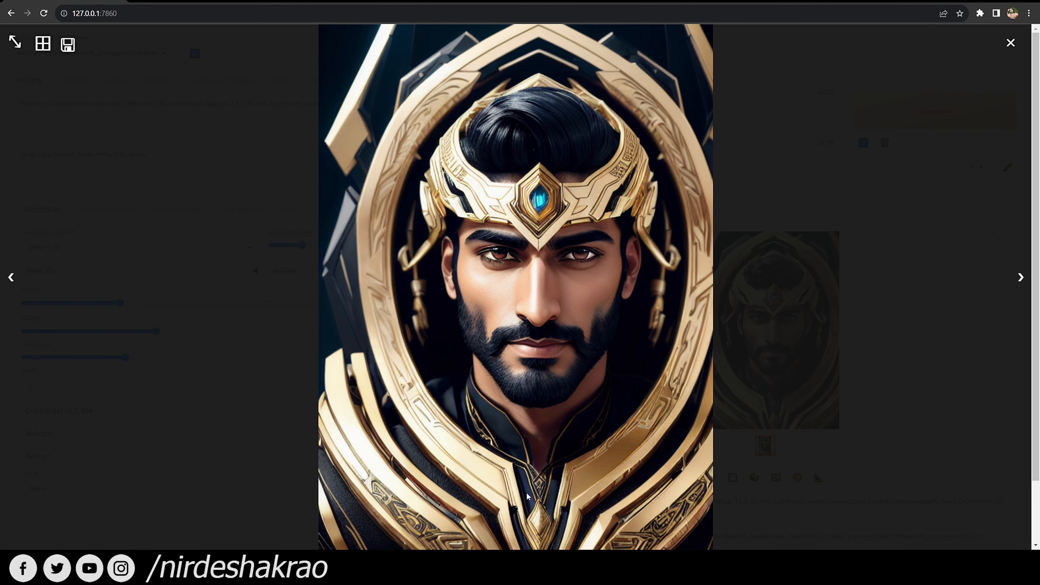
click(742, 171)
click(928, 117)
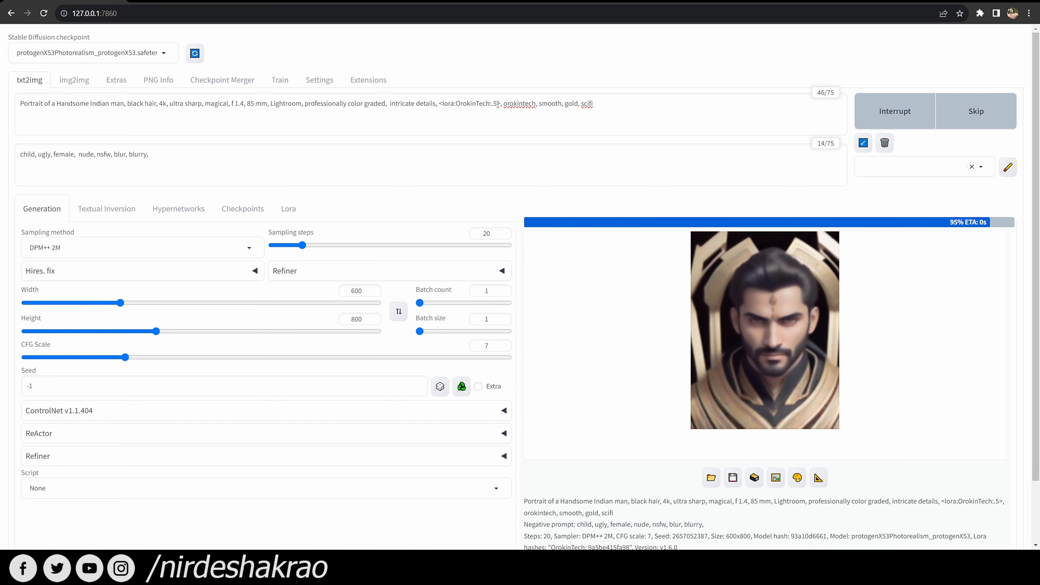
Set the OrokinTech LoRA weight in the prompt to .7 and generate an image.
click(496, 104)
key(BackSpace)
text(7)
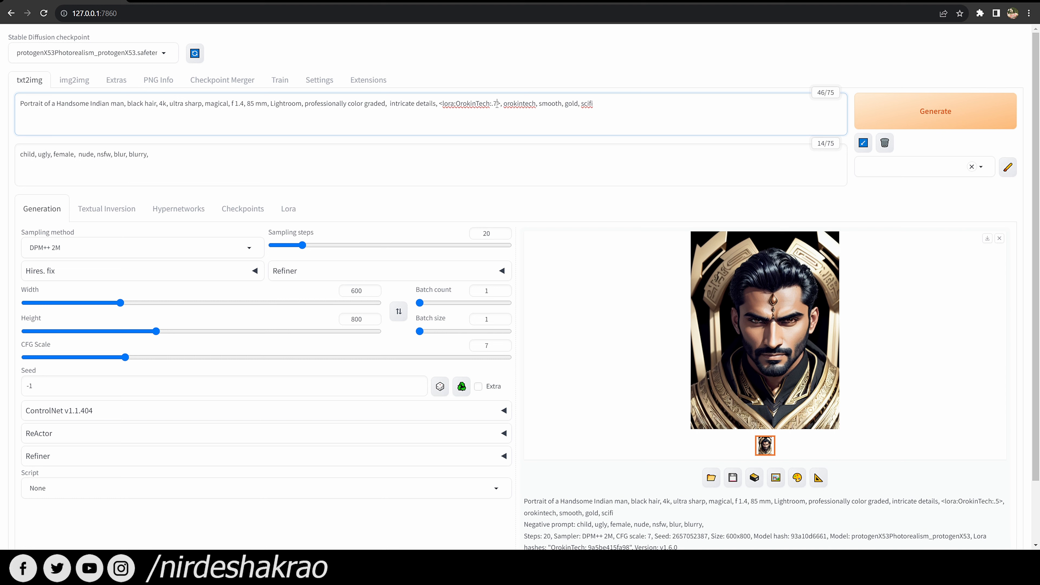
click(921, 125)
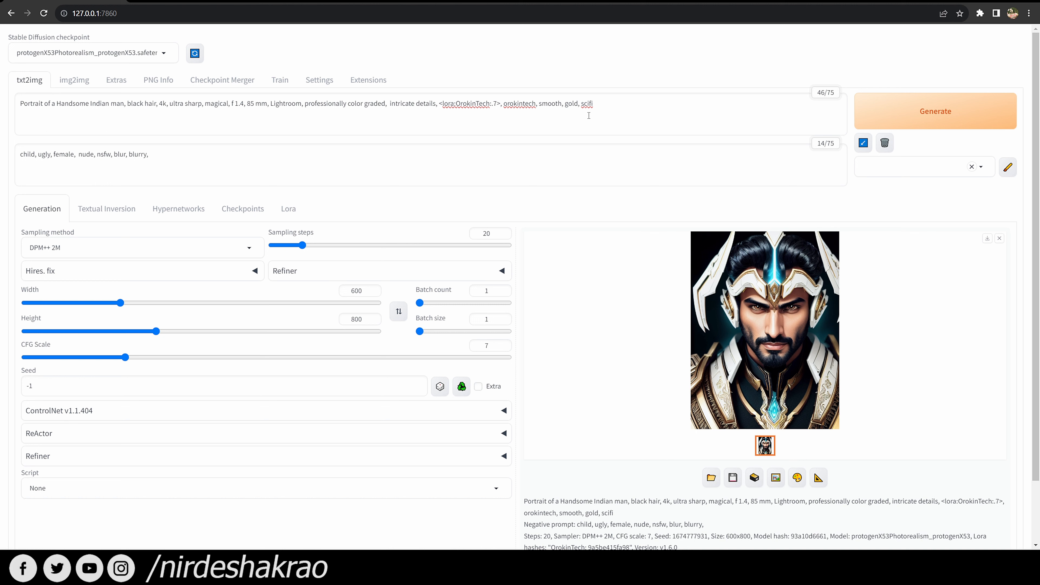
Add a comma at the end of the prompt and open the list of available LoRAs.
click(677, 107)
text(,)
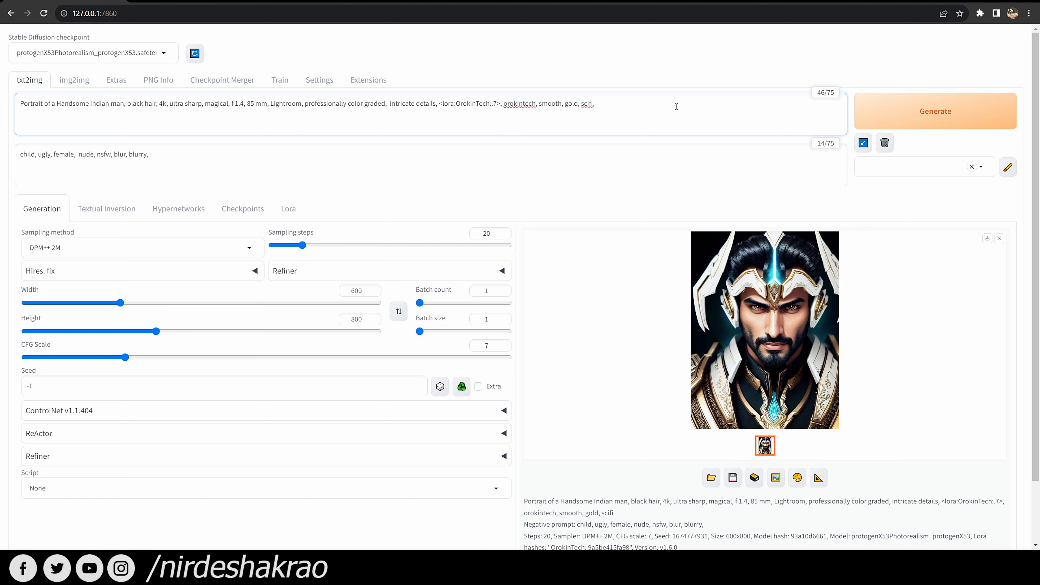
click(286, 211)
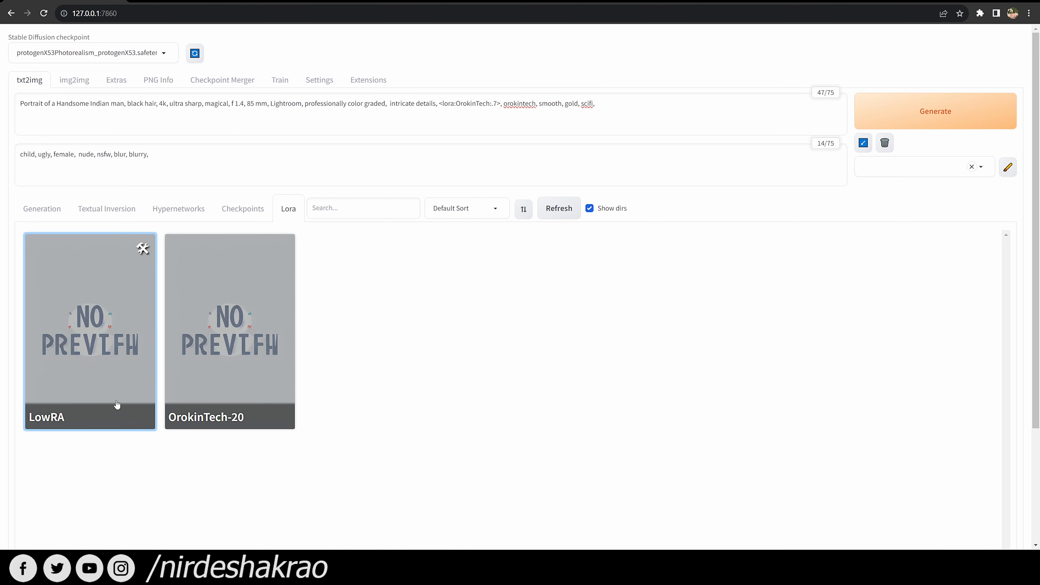